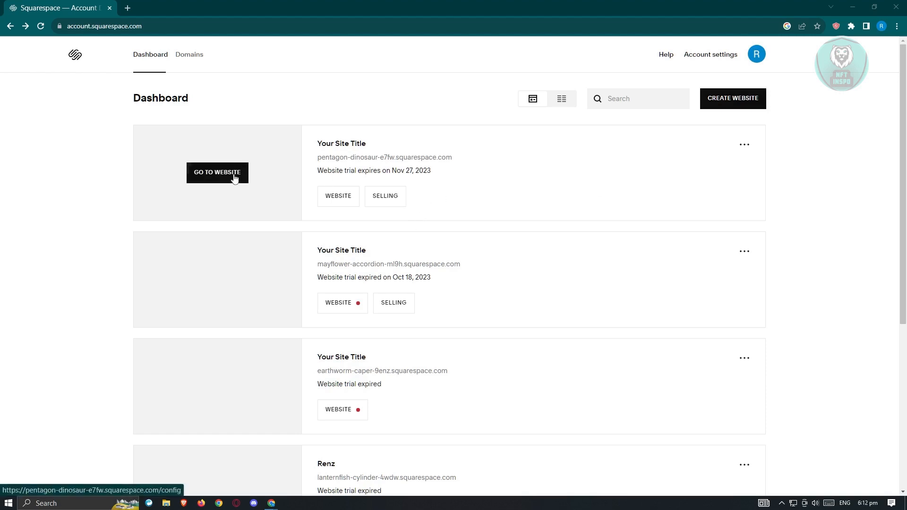
Open the pentagon-dinosaur website from the dashboard and enter page editing mode.
left_click(241, 179)
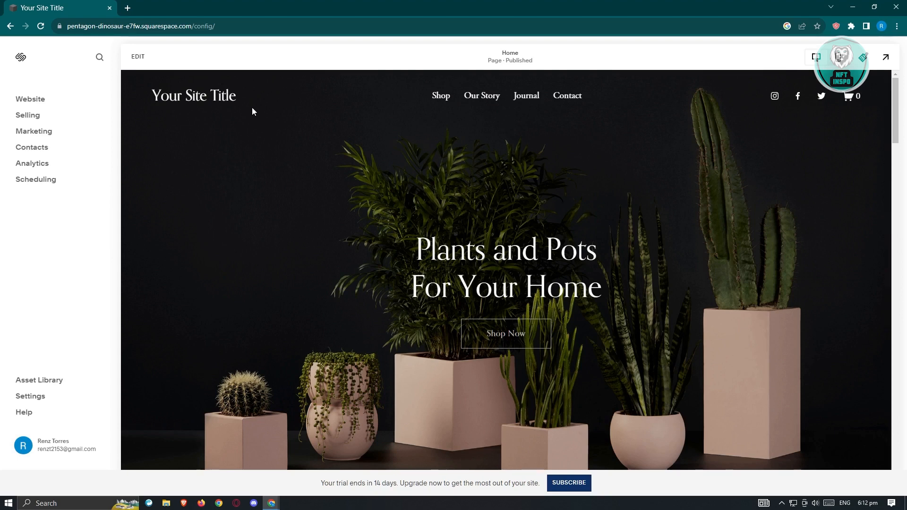
left_click(219, 97)
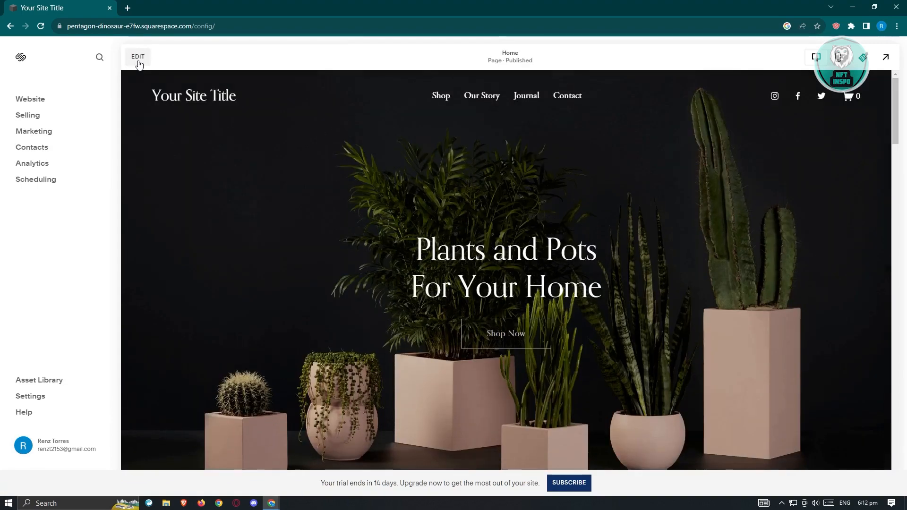
left_click(138, 57)
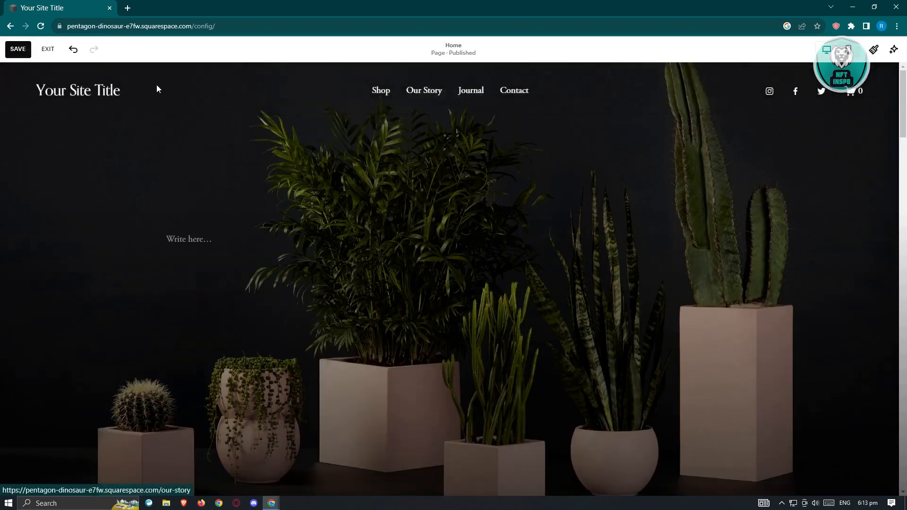
Change the header's site title to PLANT.
left_click(436, 99)
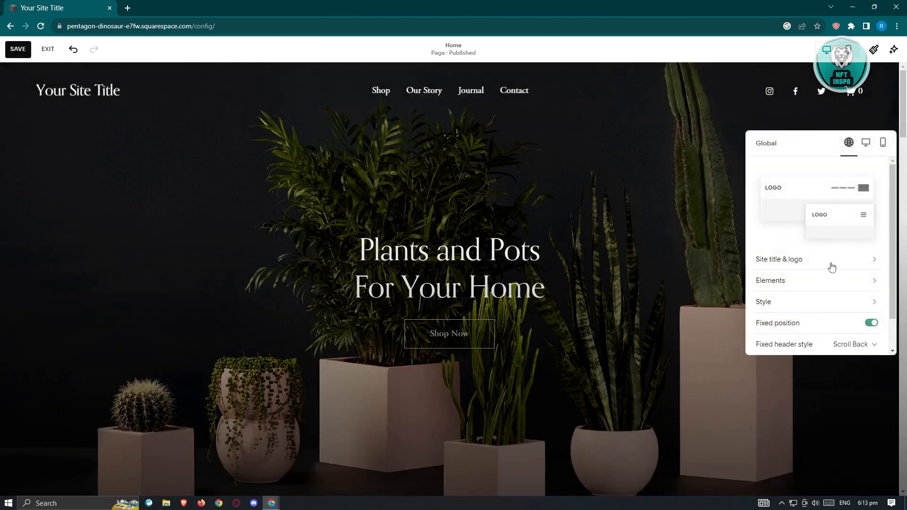
left_click(799, 260)
left_click(810, 185)
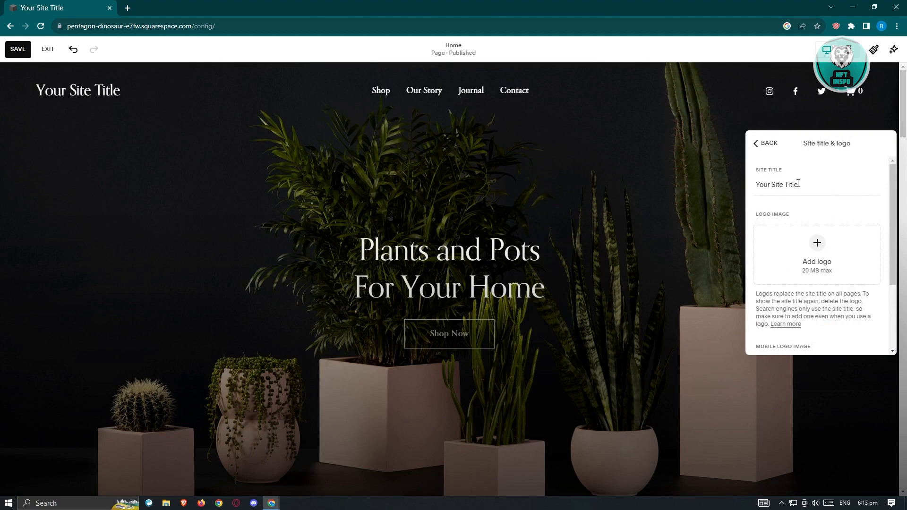
left_click_drag(813, 184, 749, 185)
type("plant")
key("BackSpace")
key("BackSpace")
key("BackSpace")
key("BackSpace")
key("BackSpace")
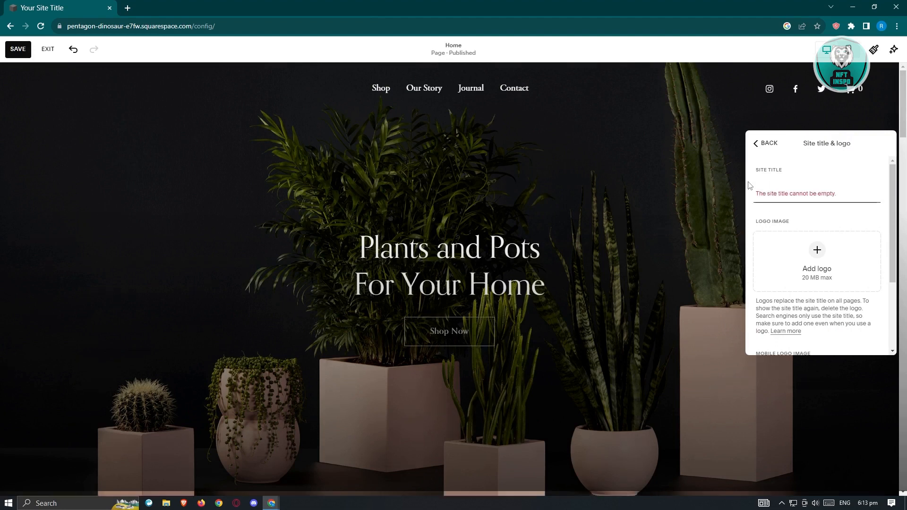
type("PLANT")
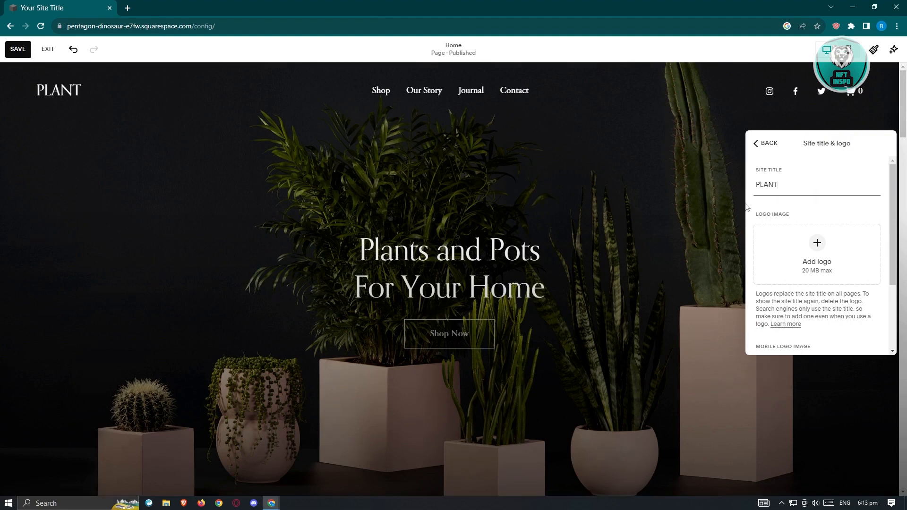
left_click(763, 144)
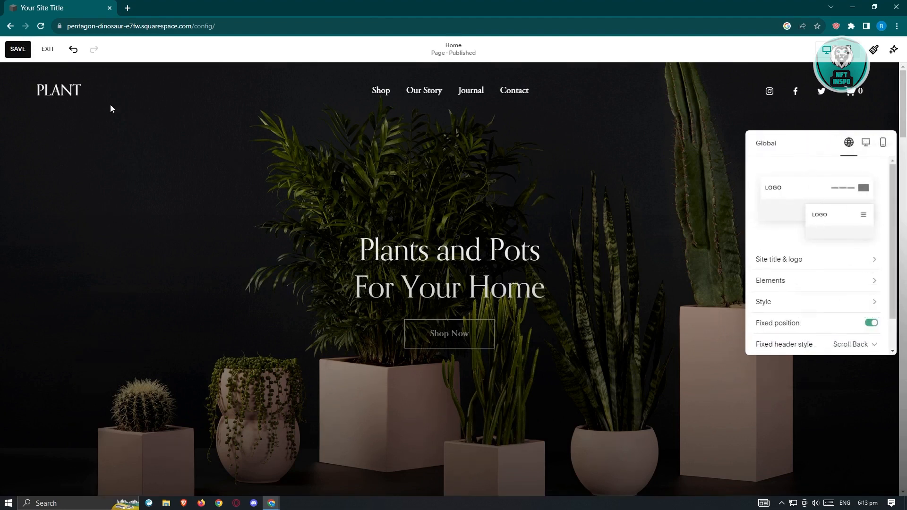
Save the page changes and exit the editor.
left_click(19, 54)
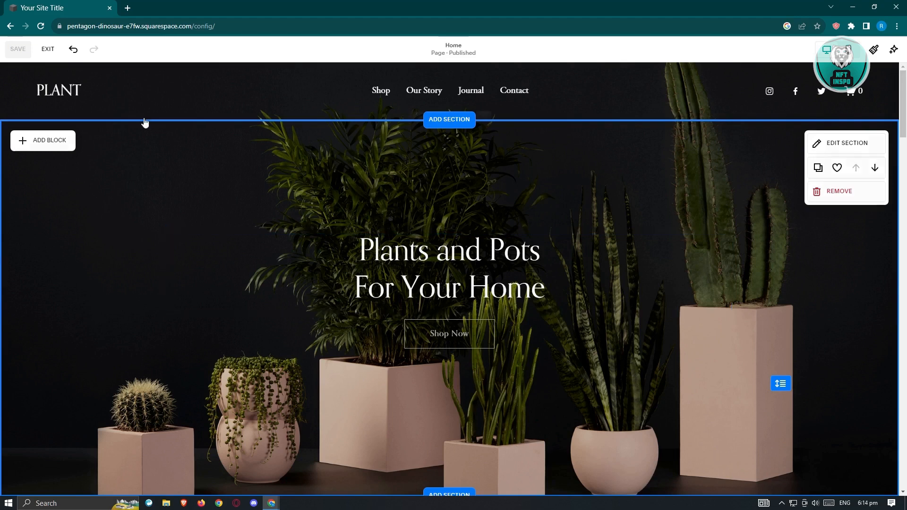
left_click(48, 48)
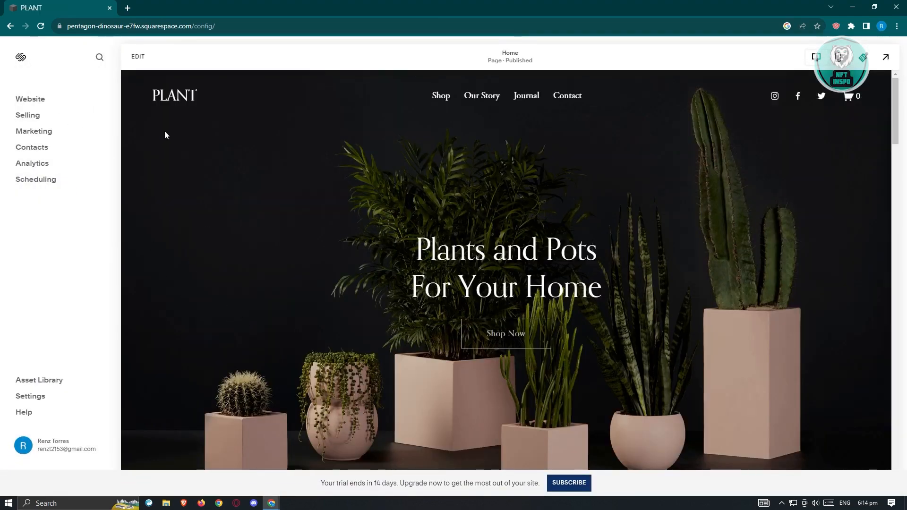
Open the site settings and browse the available domain suggestions for a new domain.
left_click(39, 400)
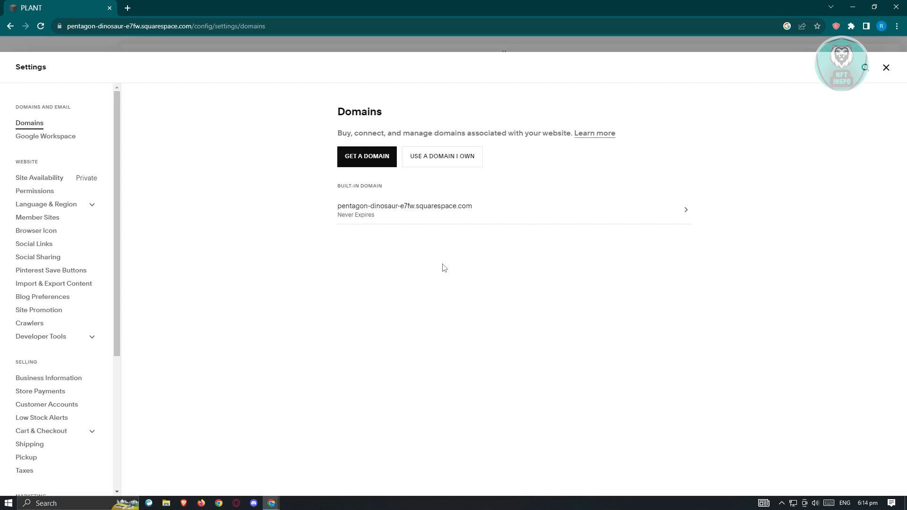
left_click(380, 161)
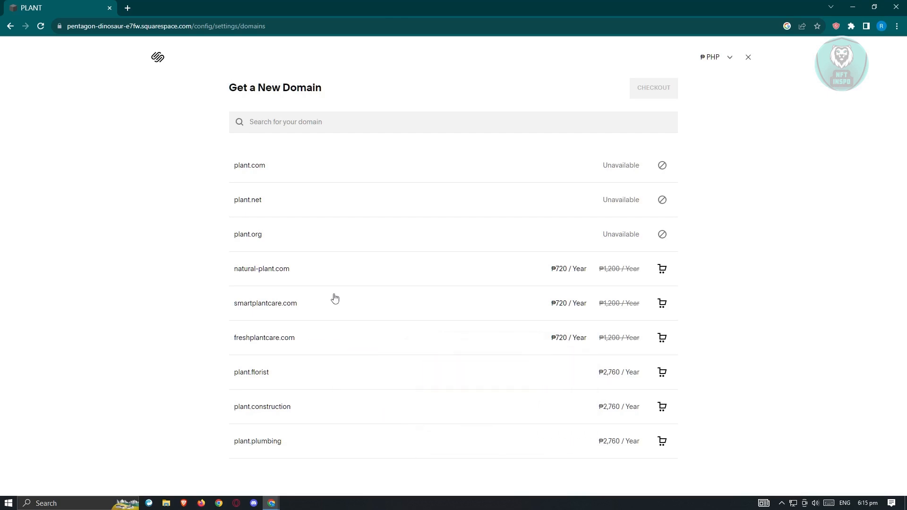
left_click(749, 57)
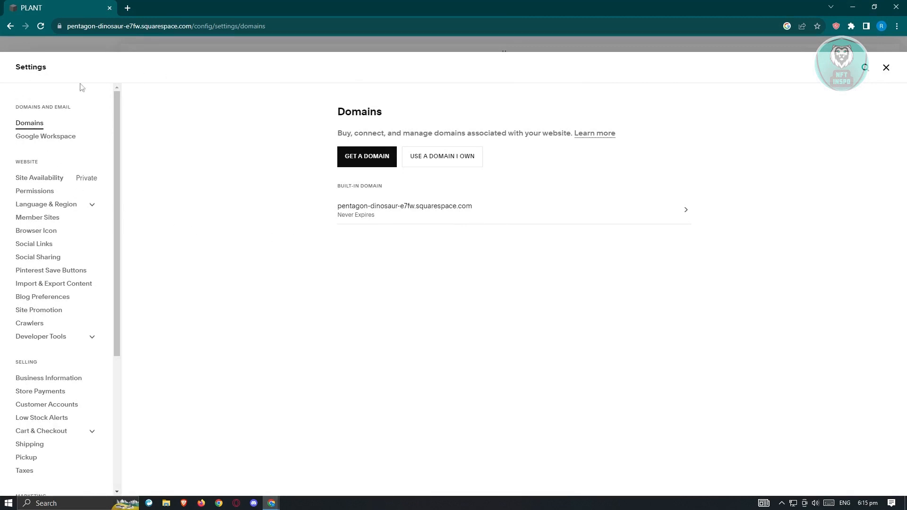
Open the SEO Appearance settings and its SEO Checklist help article.
left_click_drag(116, 113, 119, 313)
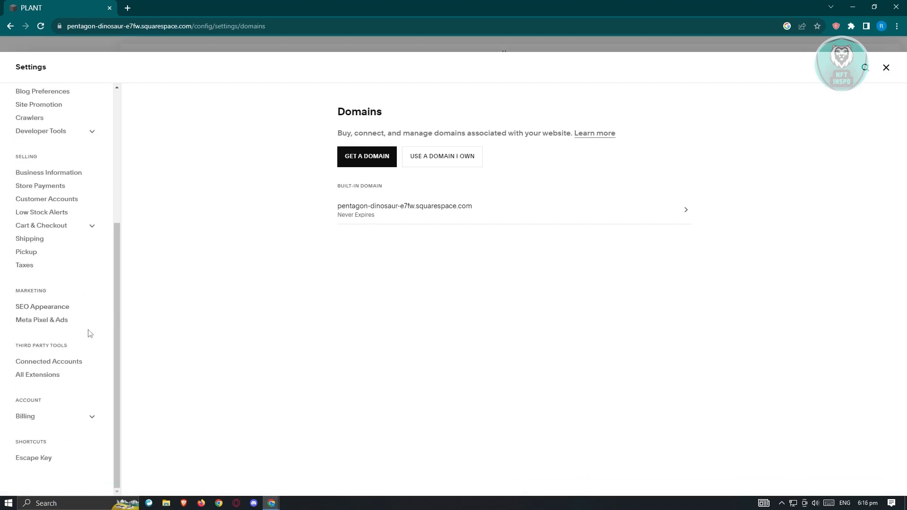
left_click(43, 312)
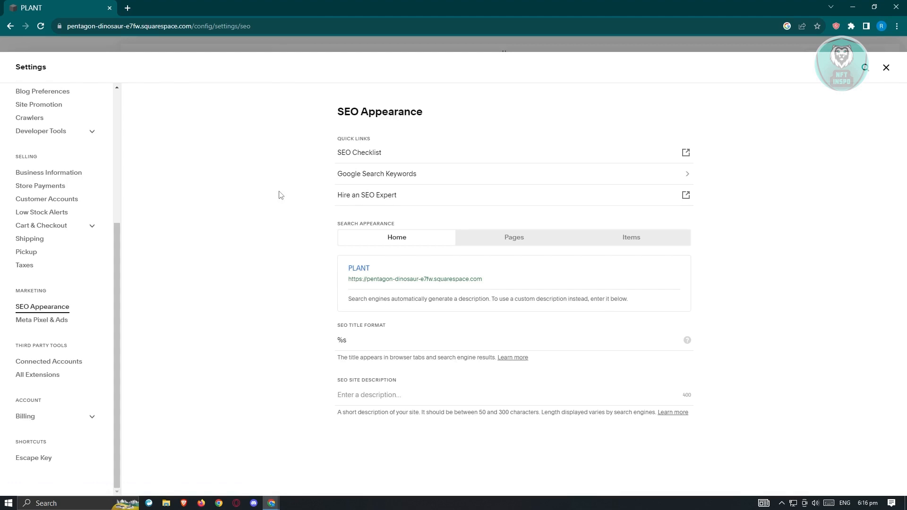
left_click(371, 160)
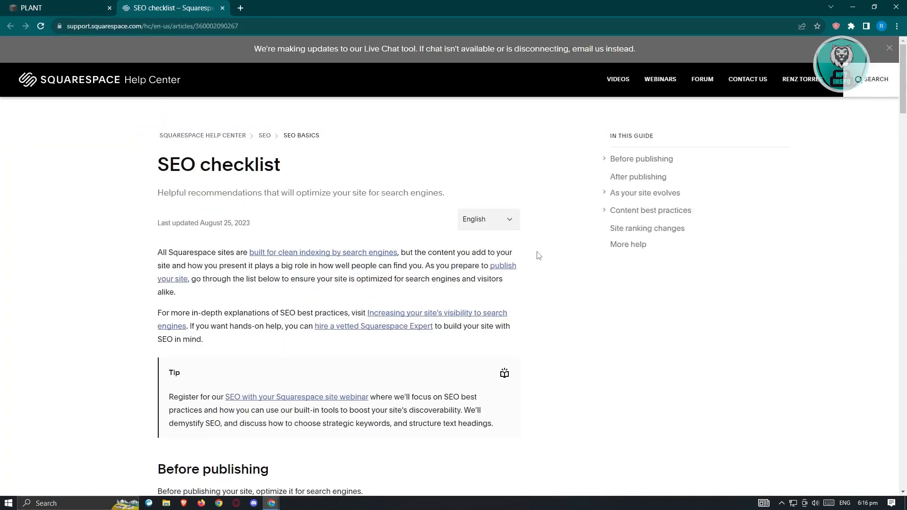
Read through the SEO checklist's site information, site design and domain setup recommendations.
scroll(539, 265, "down", 6)
scroll(525, 254, "down", 9)
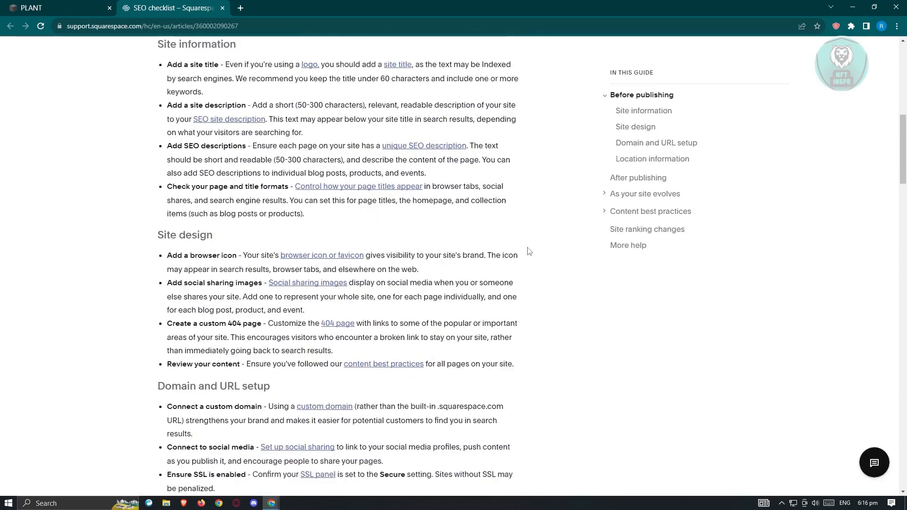
scroll(528, 252, "up", 5)
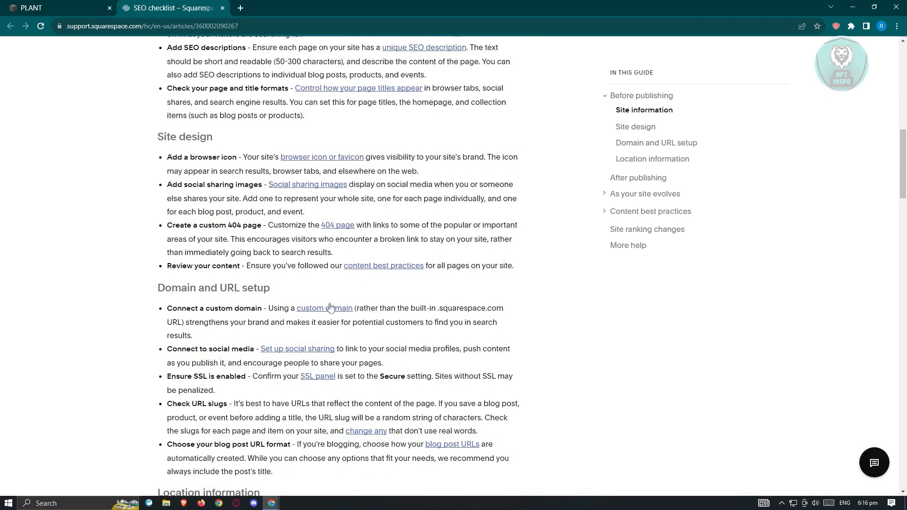
scroll(298, 279, "up", 5)
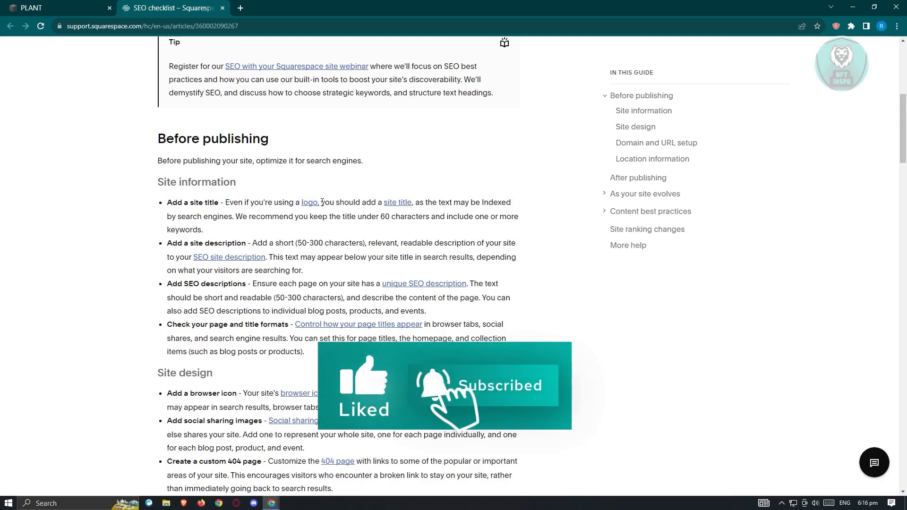
scroll(529, 283, "up", 7)
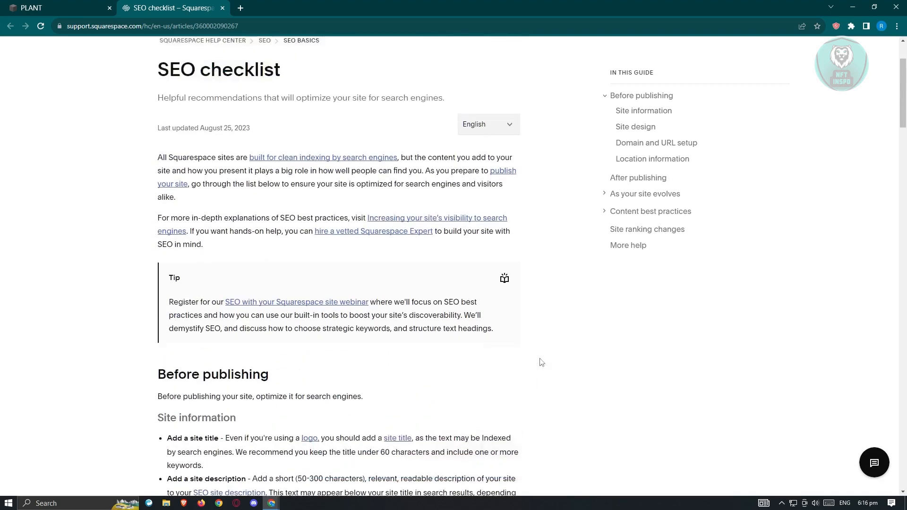
scroll(288, 188, "down", 4)
scroll(288, 187, "down", 5)
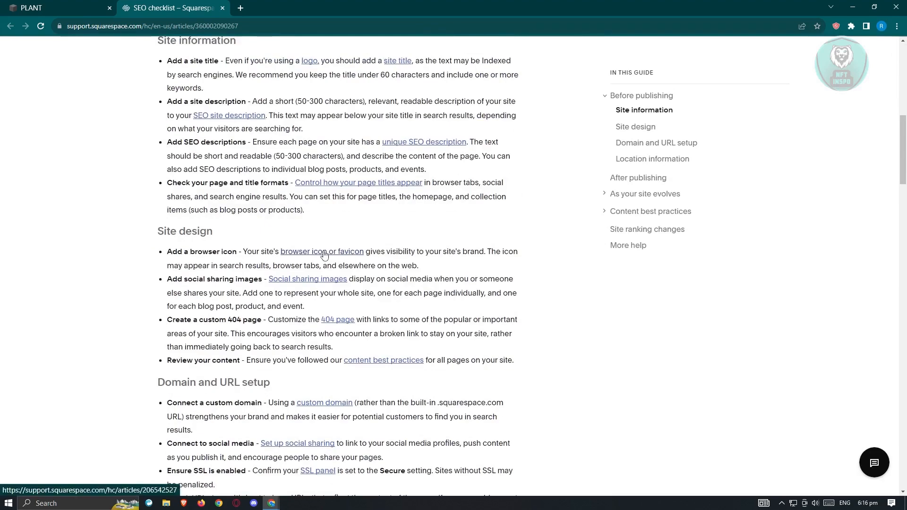
scroll(324, 256, "down", 5)
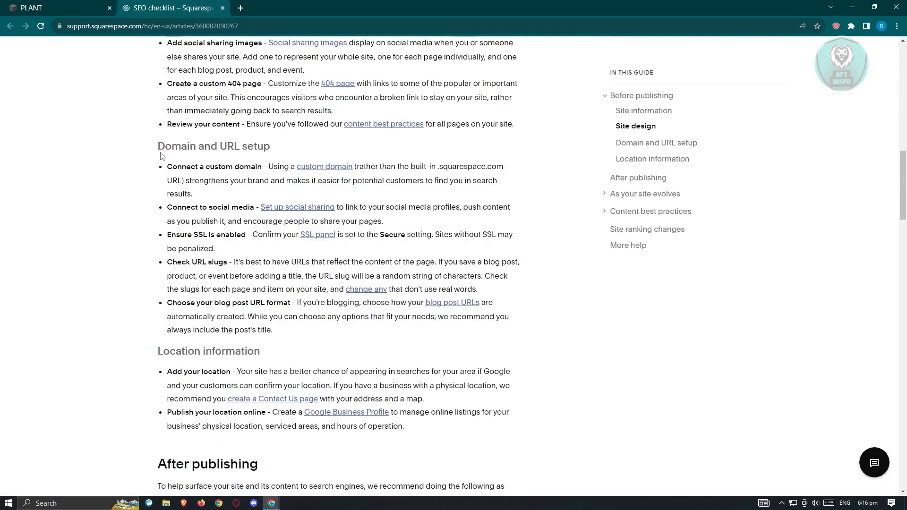
left_click_drag(168, 146, 293, 146)
left_click(299, 145)
scroll(363, 335, "up", 5)
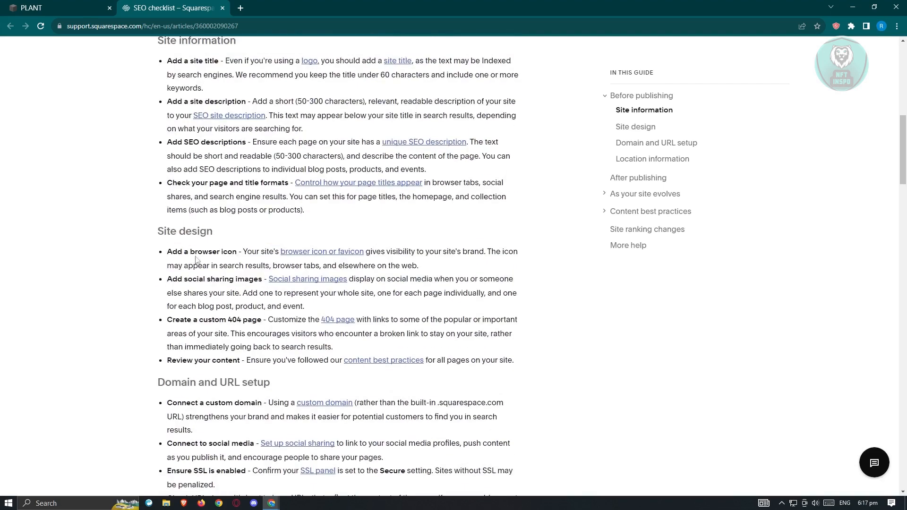
Examine the Home and Pages search appearance previews and SEO title formats in the site settings.
left_click(86, 6)
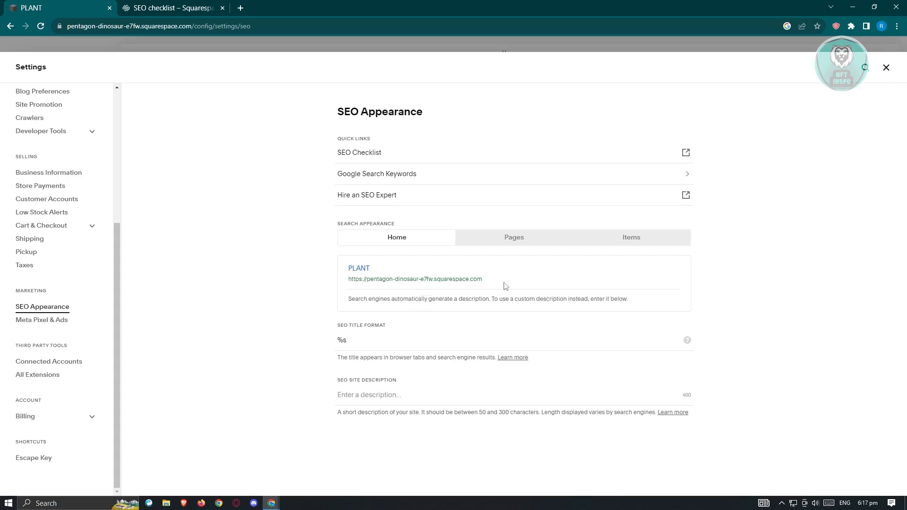
left_click_drag(504, 286, 330, 275)
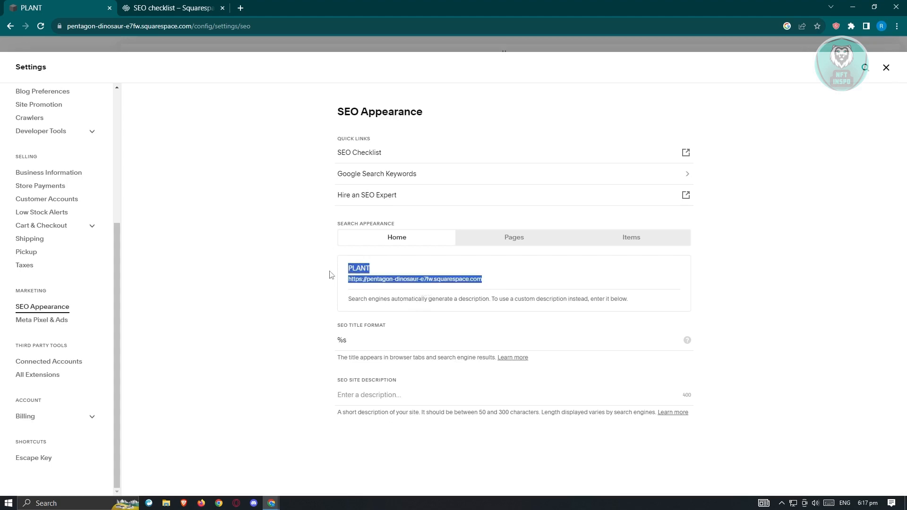
left_click(266, 341)
left_click(385, 340)
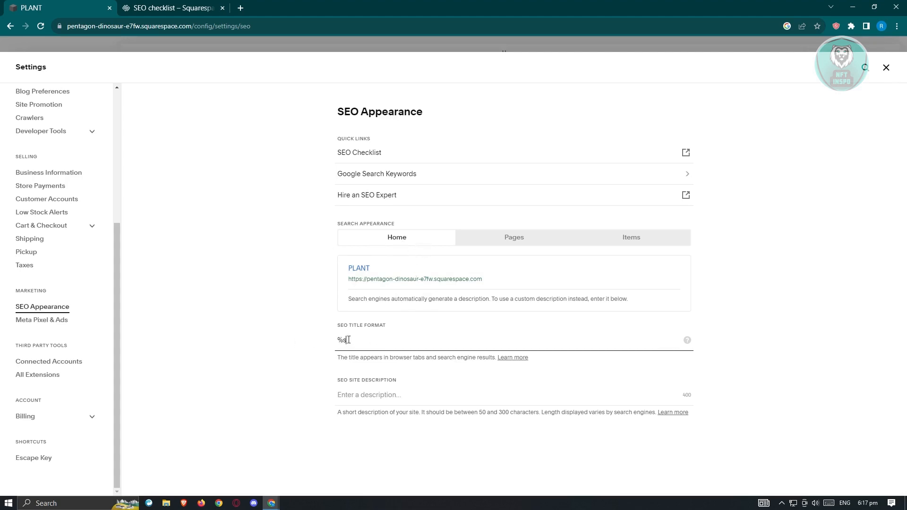
left_click_drag(348, 340, 310, 344)
left_click_drag(352, 269, 468, 274)
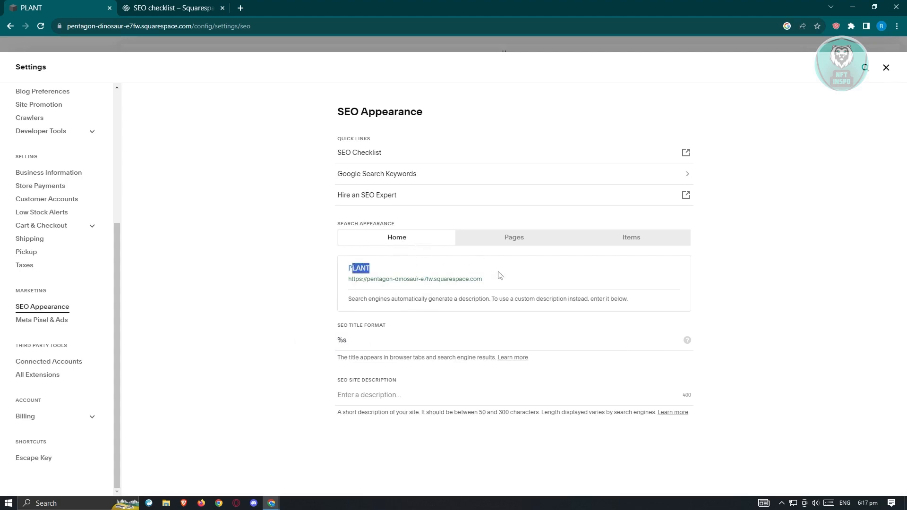
left_click(528, 242)
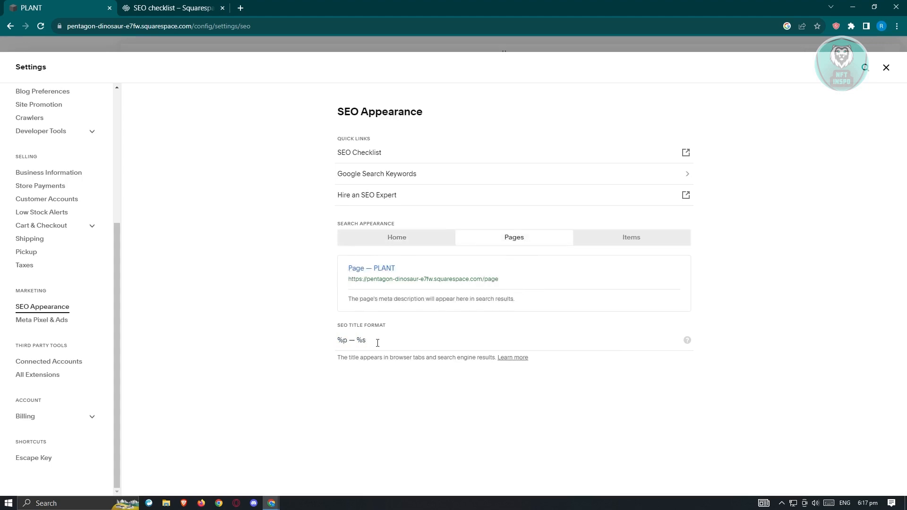
left_click(403, 240)
Try appending HEY to the home page SEO title format, then discard the change.
left_click(395, 345)
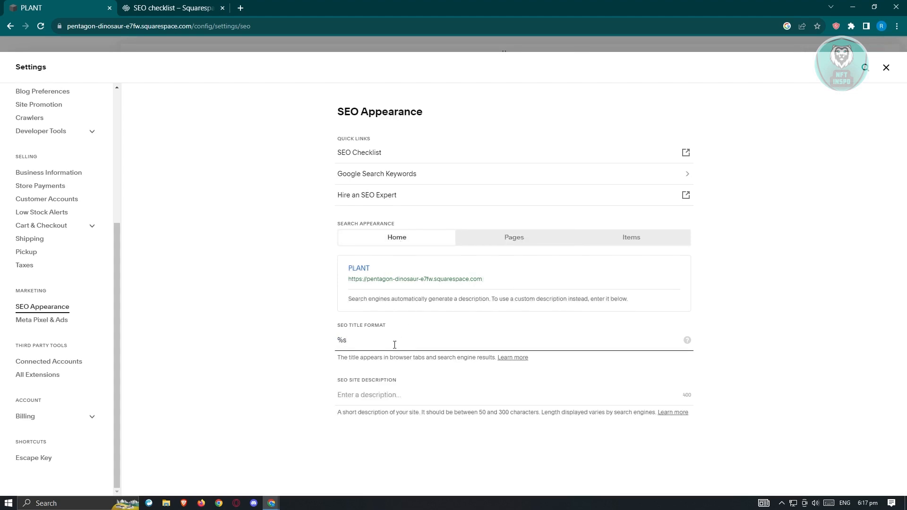
type("HEY")
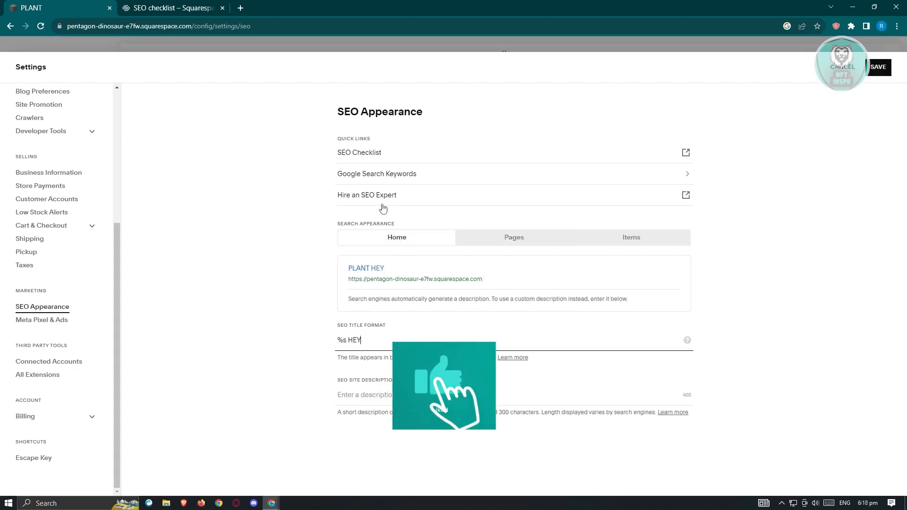
left_click(625, 240)
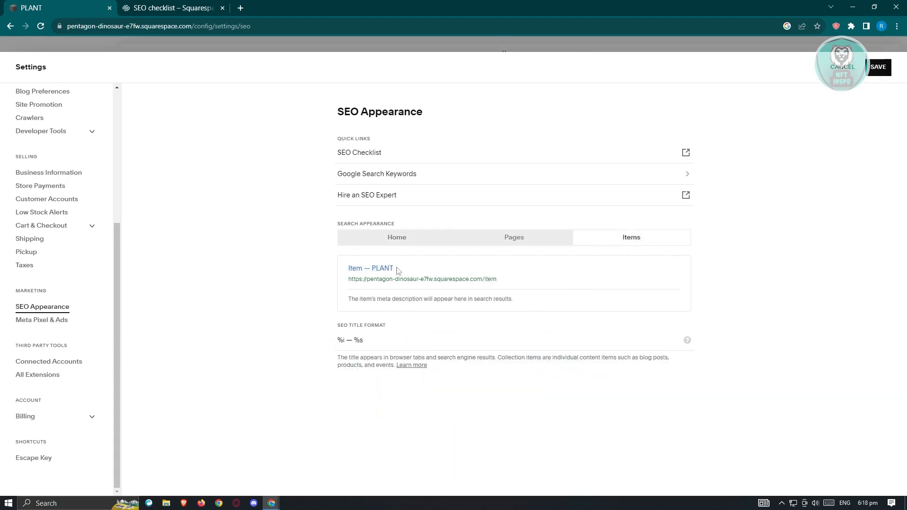
left_click(420, 240)
left_click(391, 341)
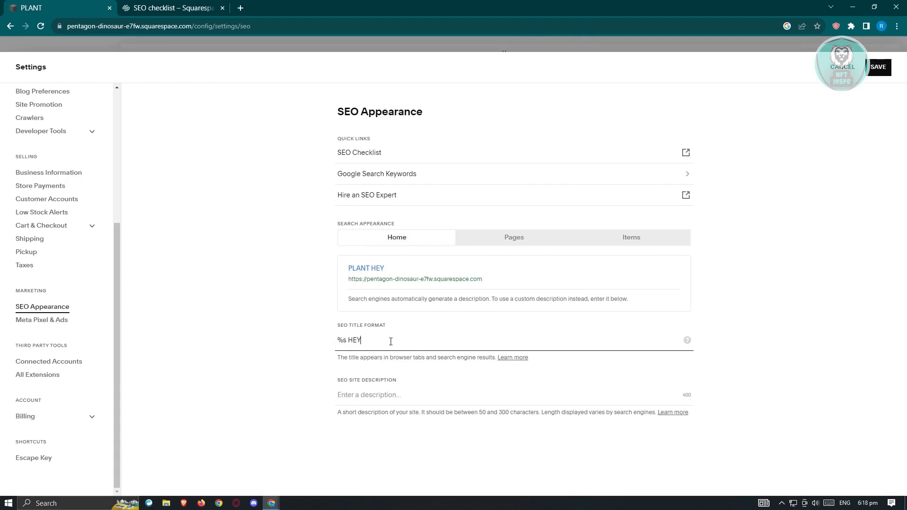
left_click(890, 75)
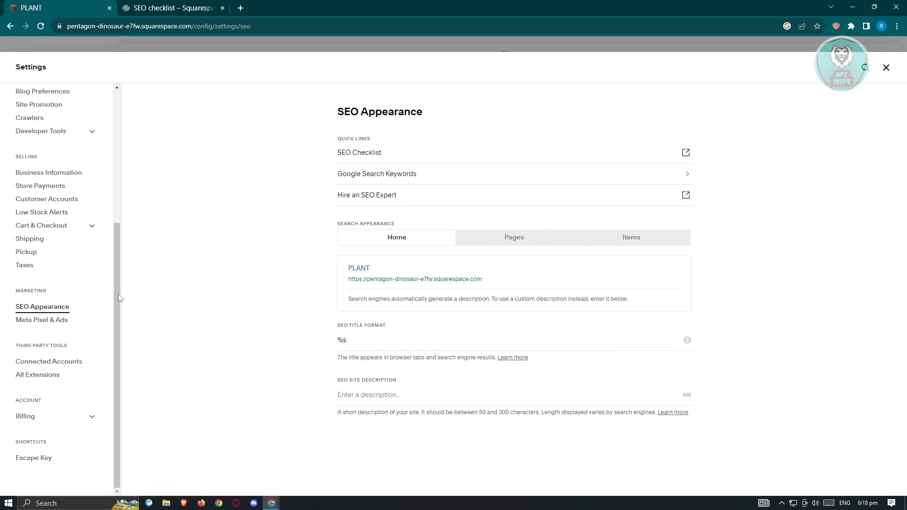
Return to the Domains settings page.
left_click_drag(118, 298, 117, 163)
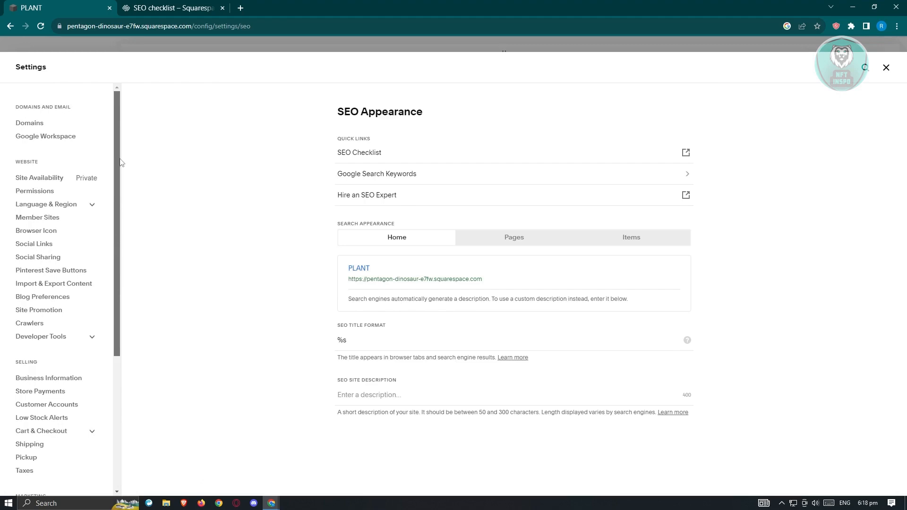
left_click(64, 122)
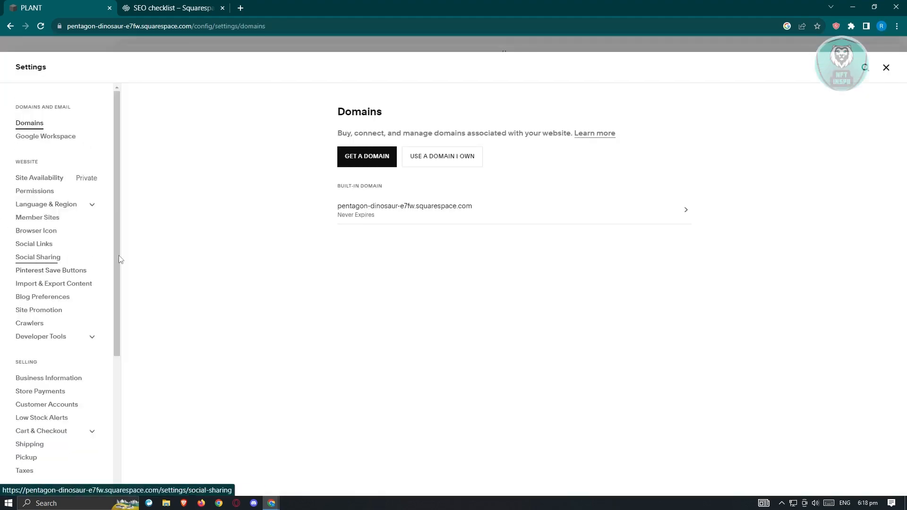
Open the Browser Icon (favicon) settings and compare them with the SEO checklist's site design recommendations.
left_click(45, 232)
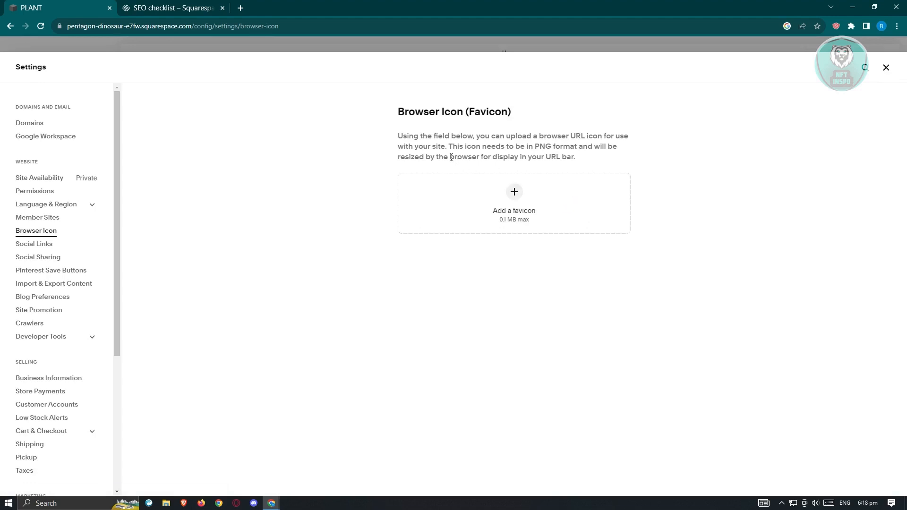
left_click(192, 7)
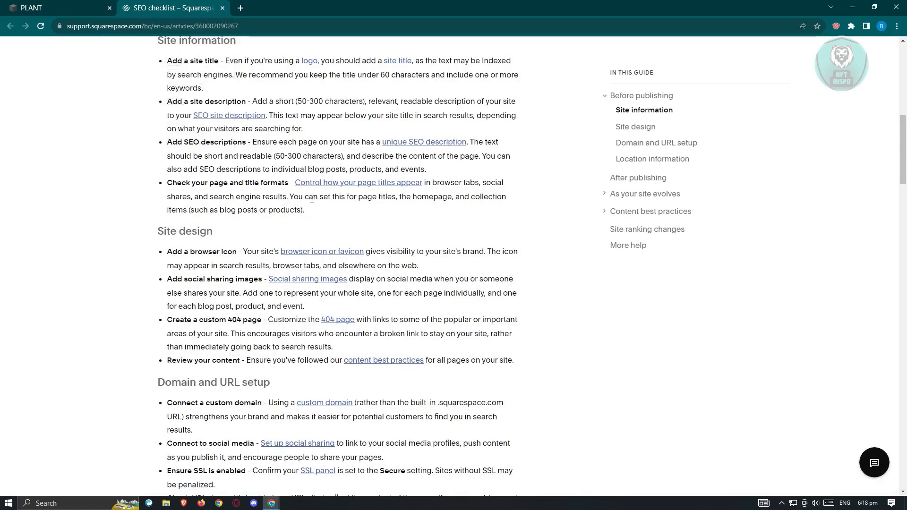
left_click(74, 5)
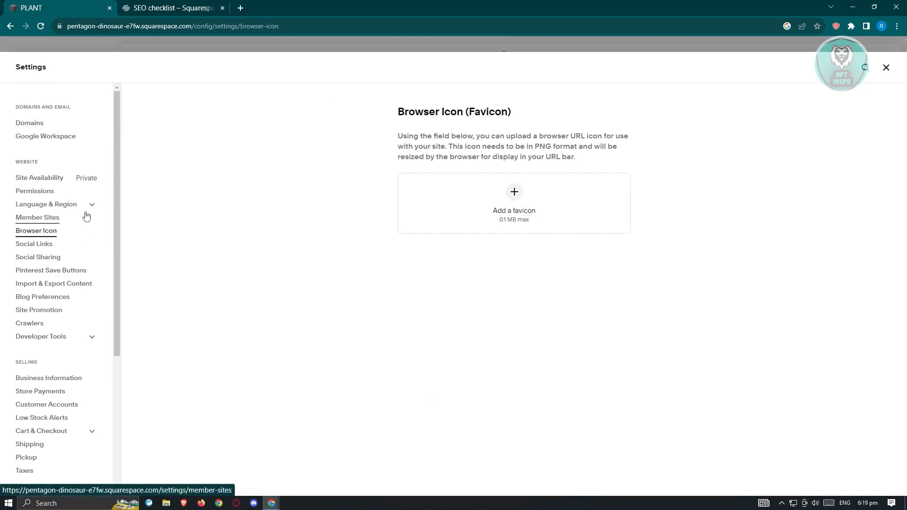
Review the Social Sharing and Social Links settings, opening the Instagram link's profile URL settings and cancelling without changes.
left_click(56, 257)
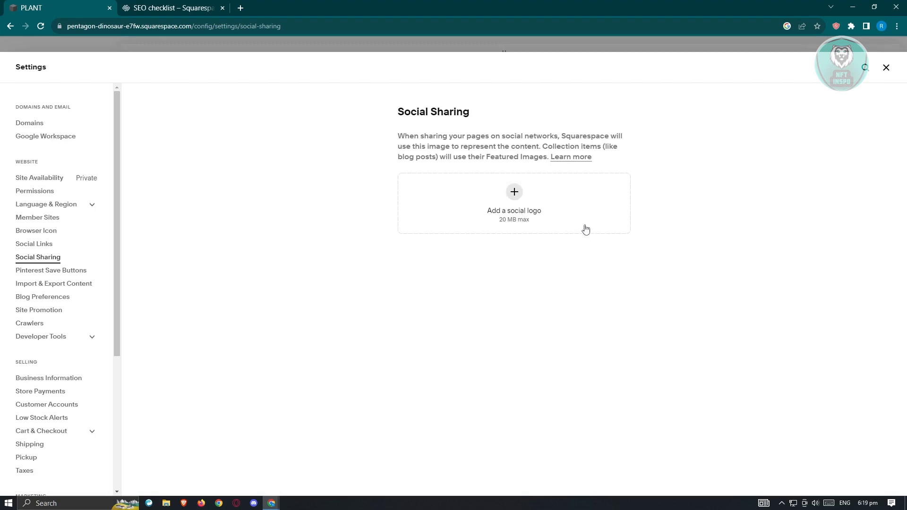
left_click(41, 246)
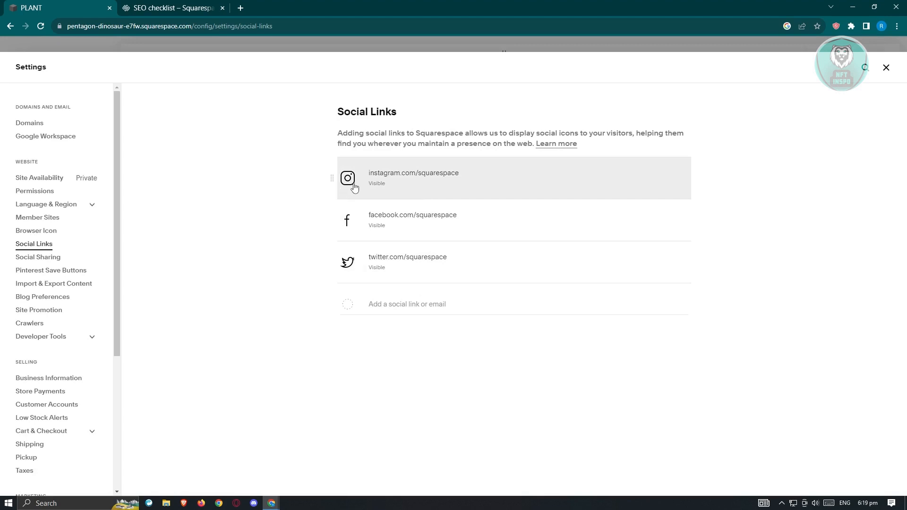
left_click(401, 179)
left_click_drag(495, 239, 360, 242)
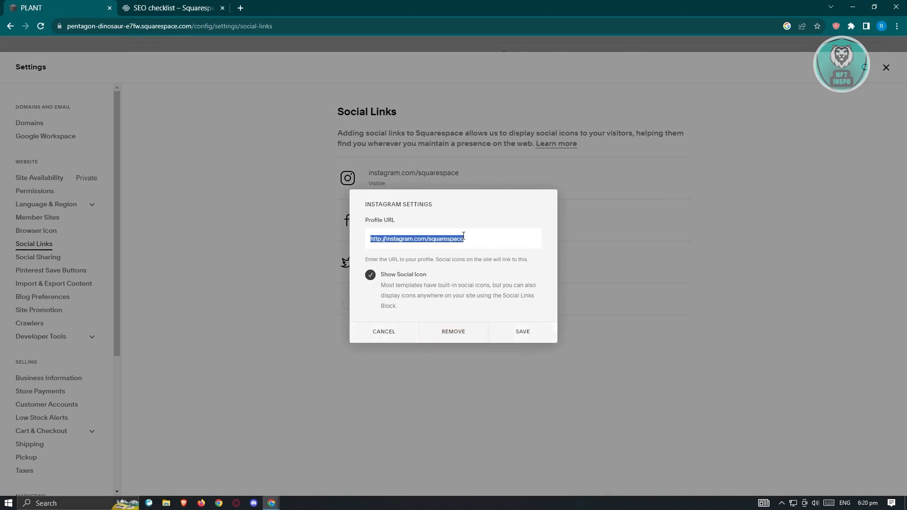
left_click(389, 337)
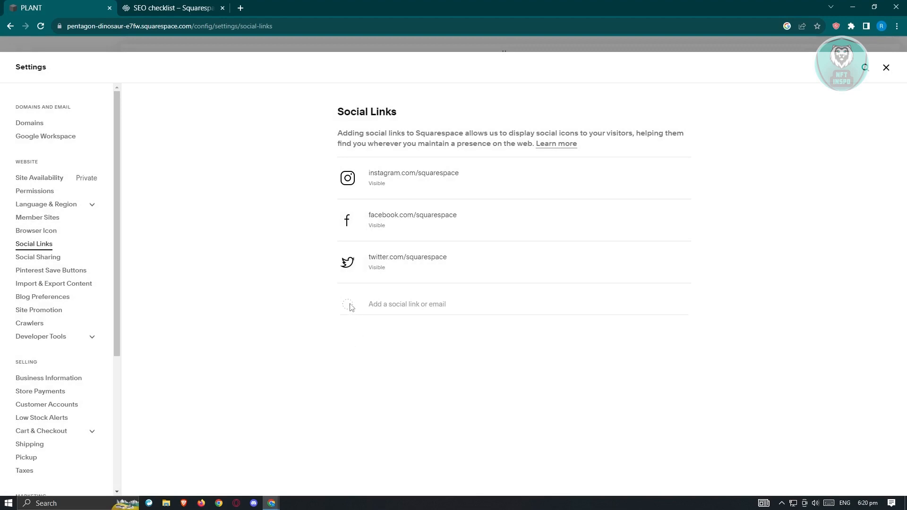
Examine the Crawlers settings, close the Settings panel, and glance back at the SEO checklist.
left_click(460, 300)
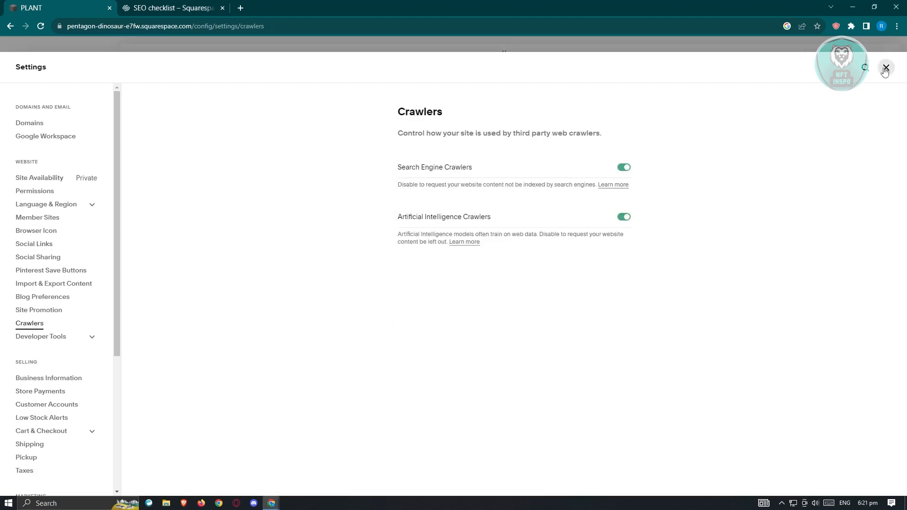
left_click(885, 69)
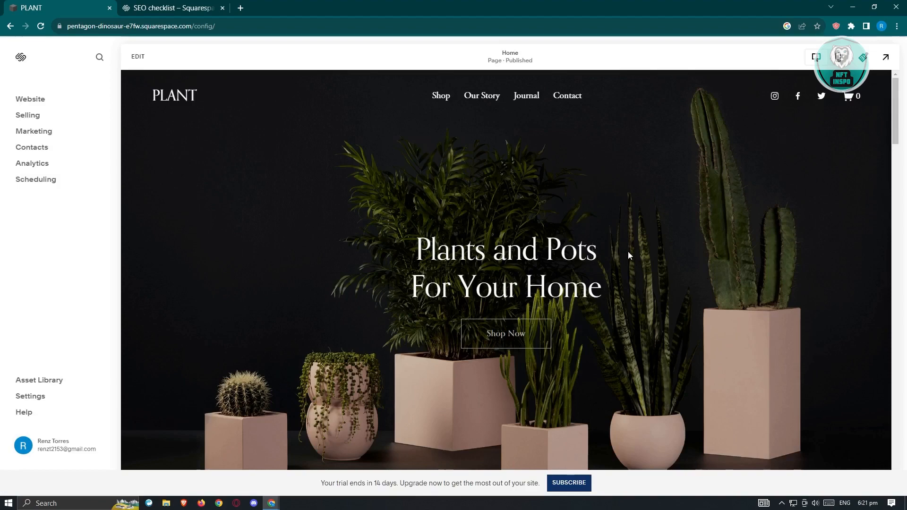
left_click(187, 6)
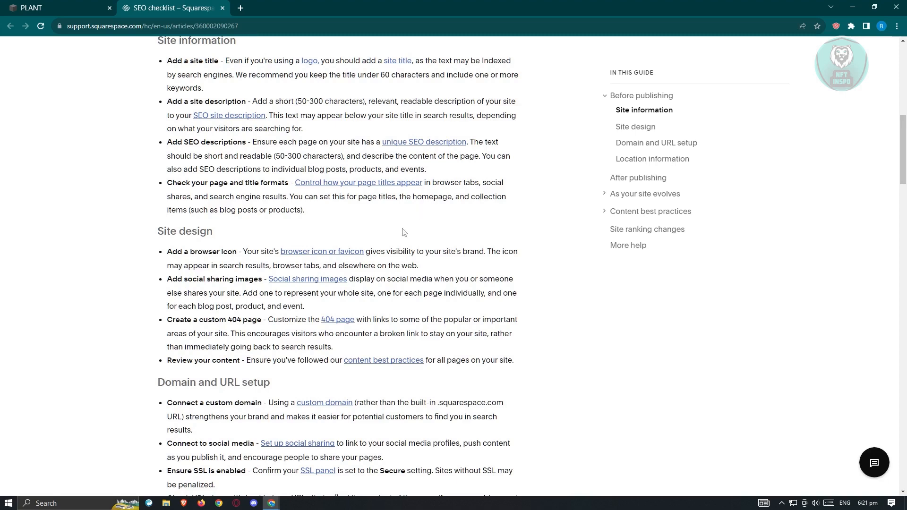
left_click(66, 8)
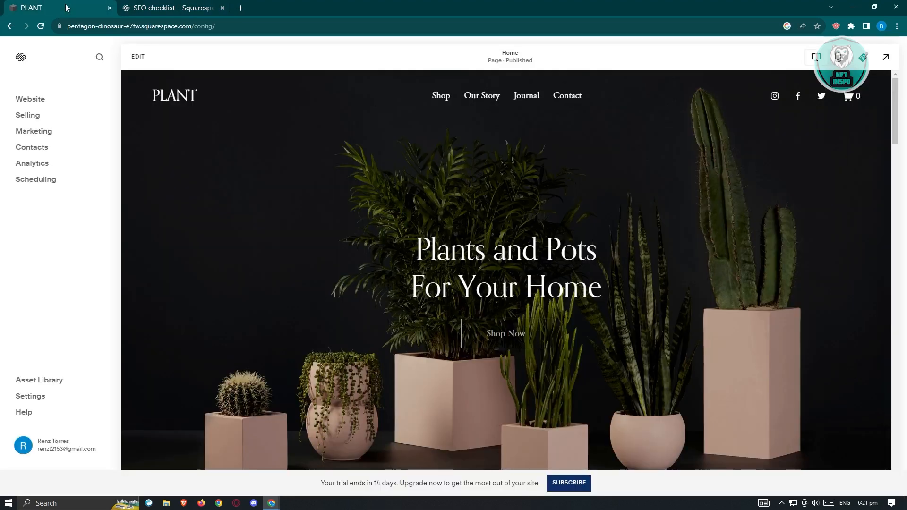